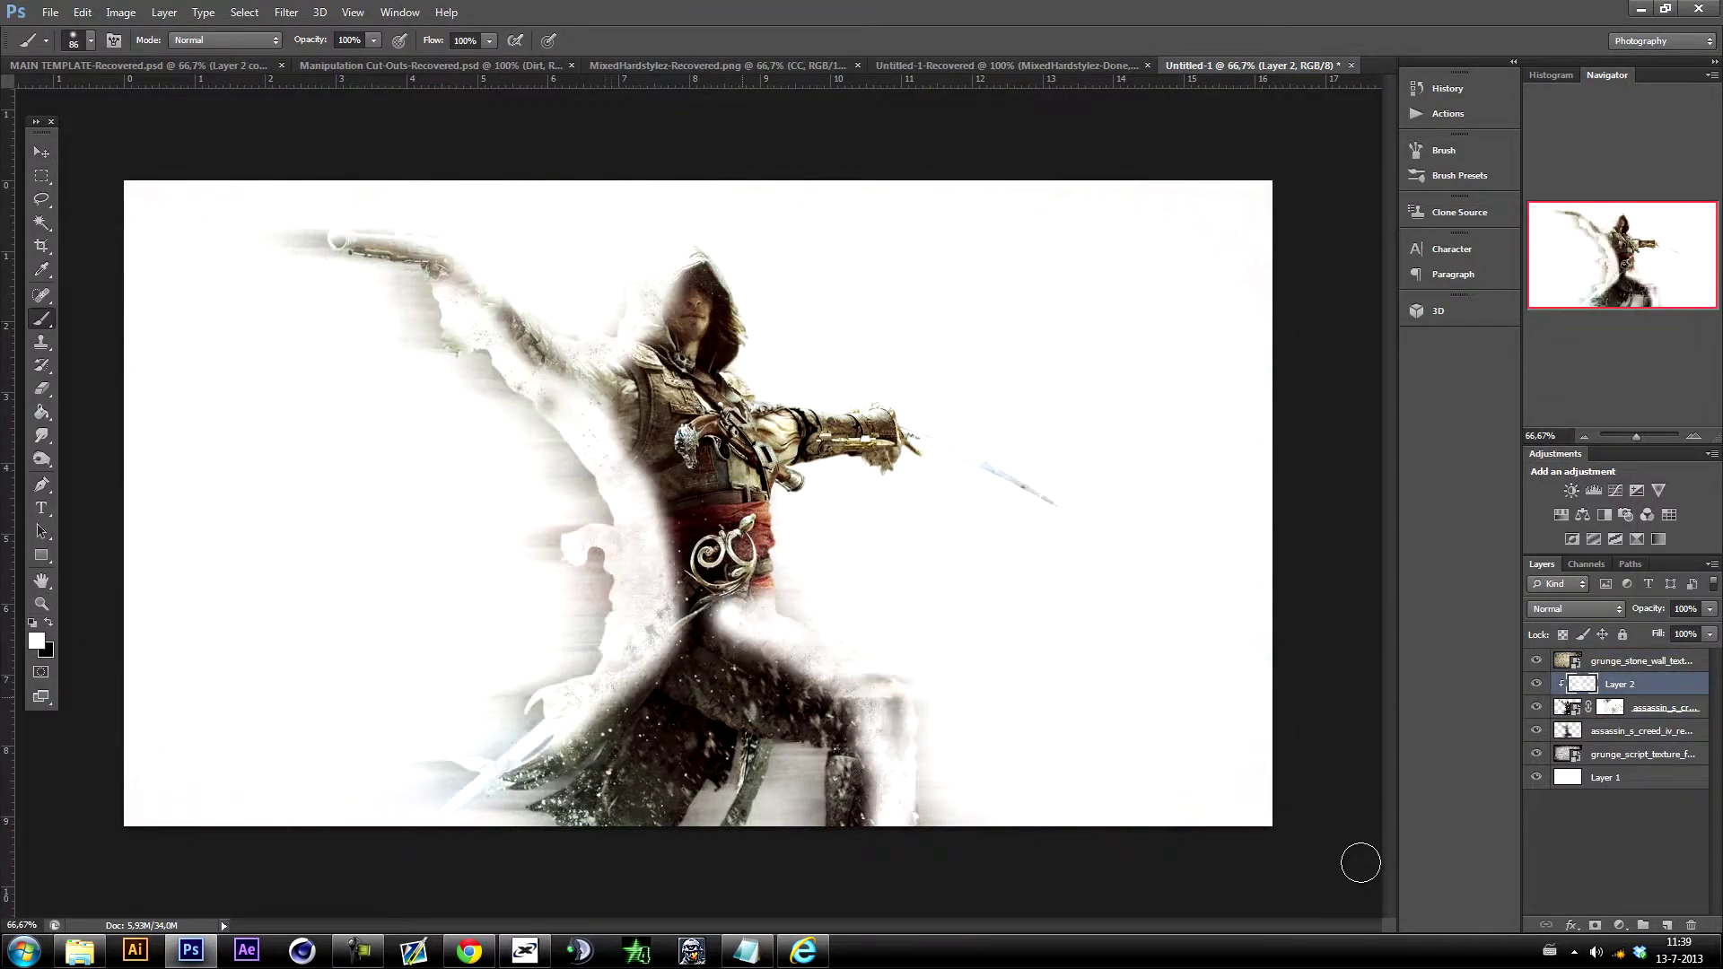
# Duplicate the assassin render layer and lower the copy's opacity
pyautogui.hotkey('ctrl', 'j')
pyautogui.press('0')
pyautogui.press('9')
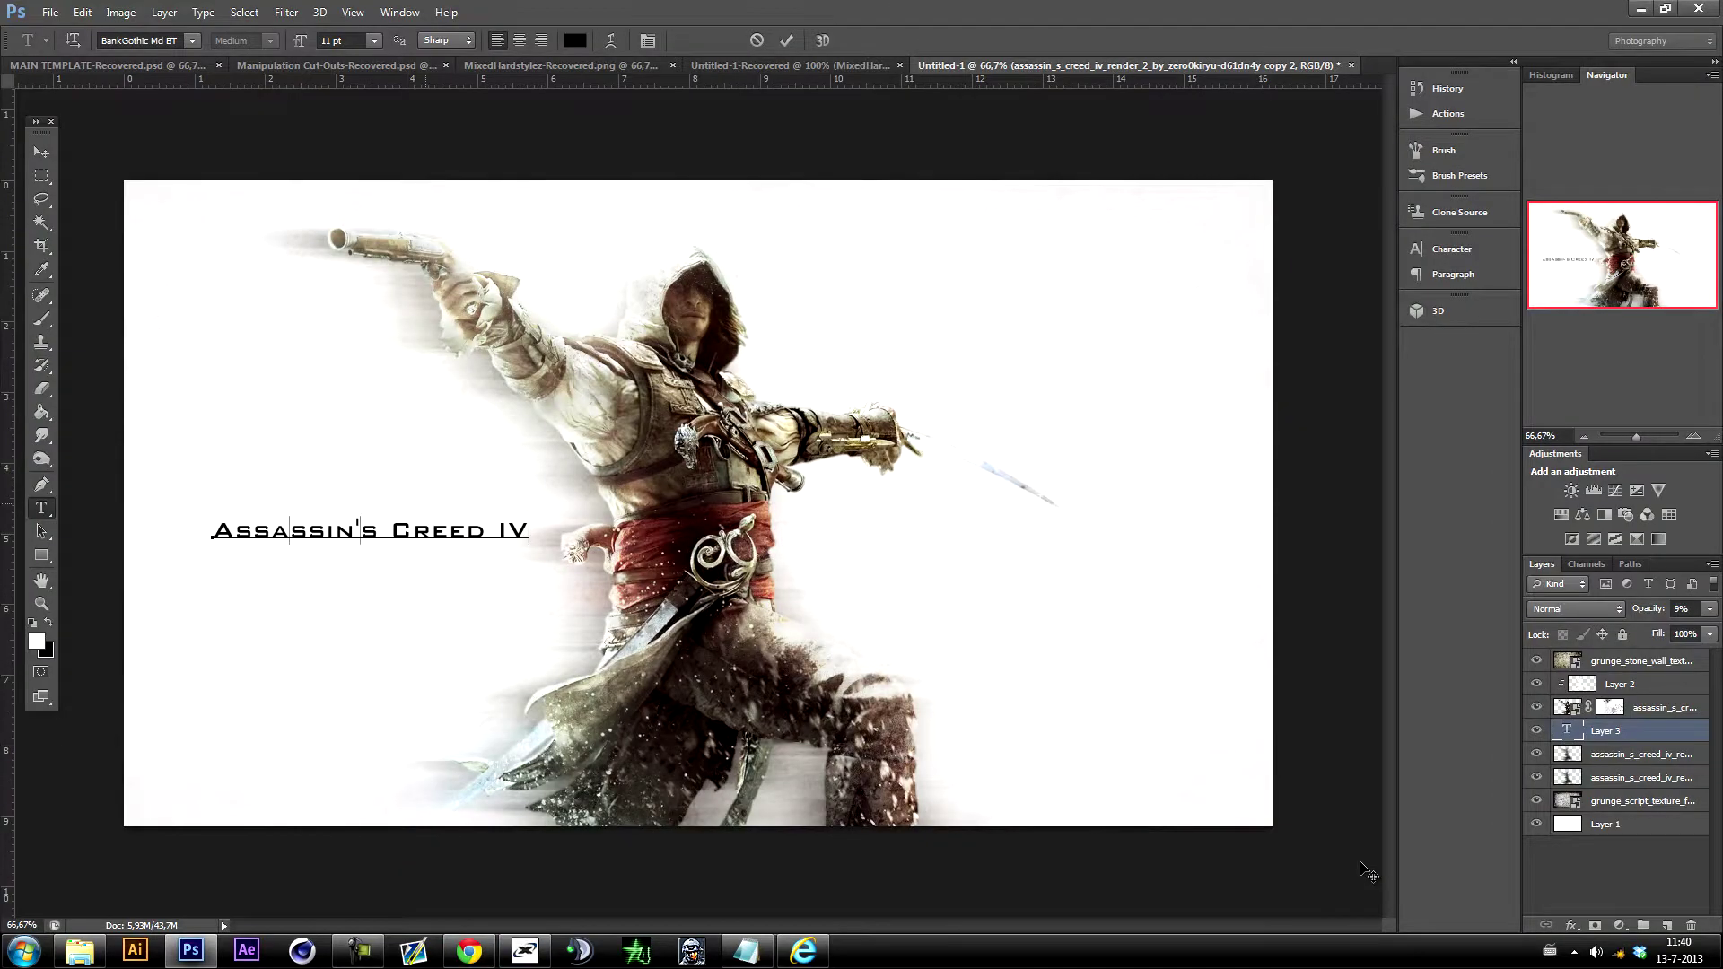
# Set the title in Jellyka, drop the Cold grade to 1% opacity, and add the Grunge Line layer
pyautogui.press('Down')
pyautogui.press('Down')
pyautogui.press('Down')
pyautogui.press('Down')
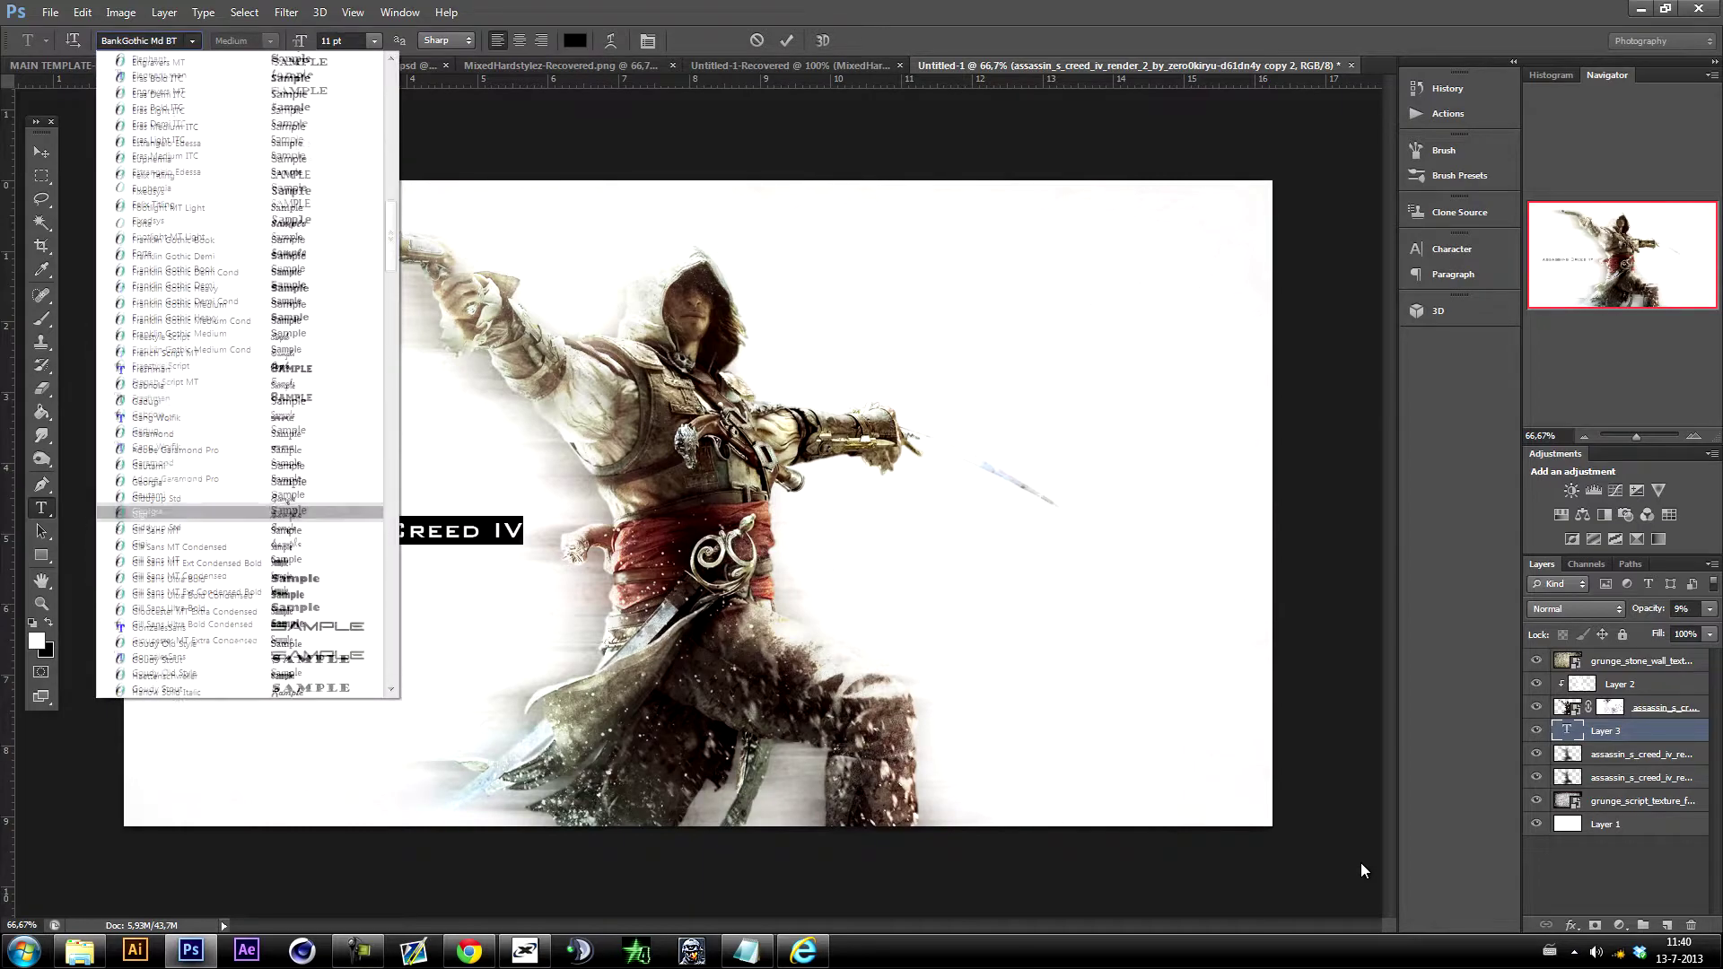
pyautogui.press('Return')
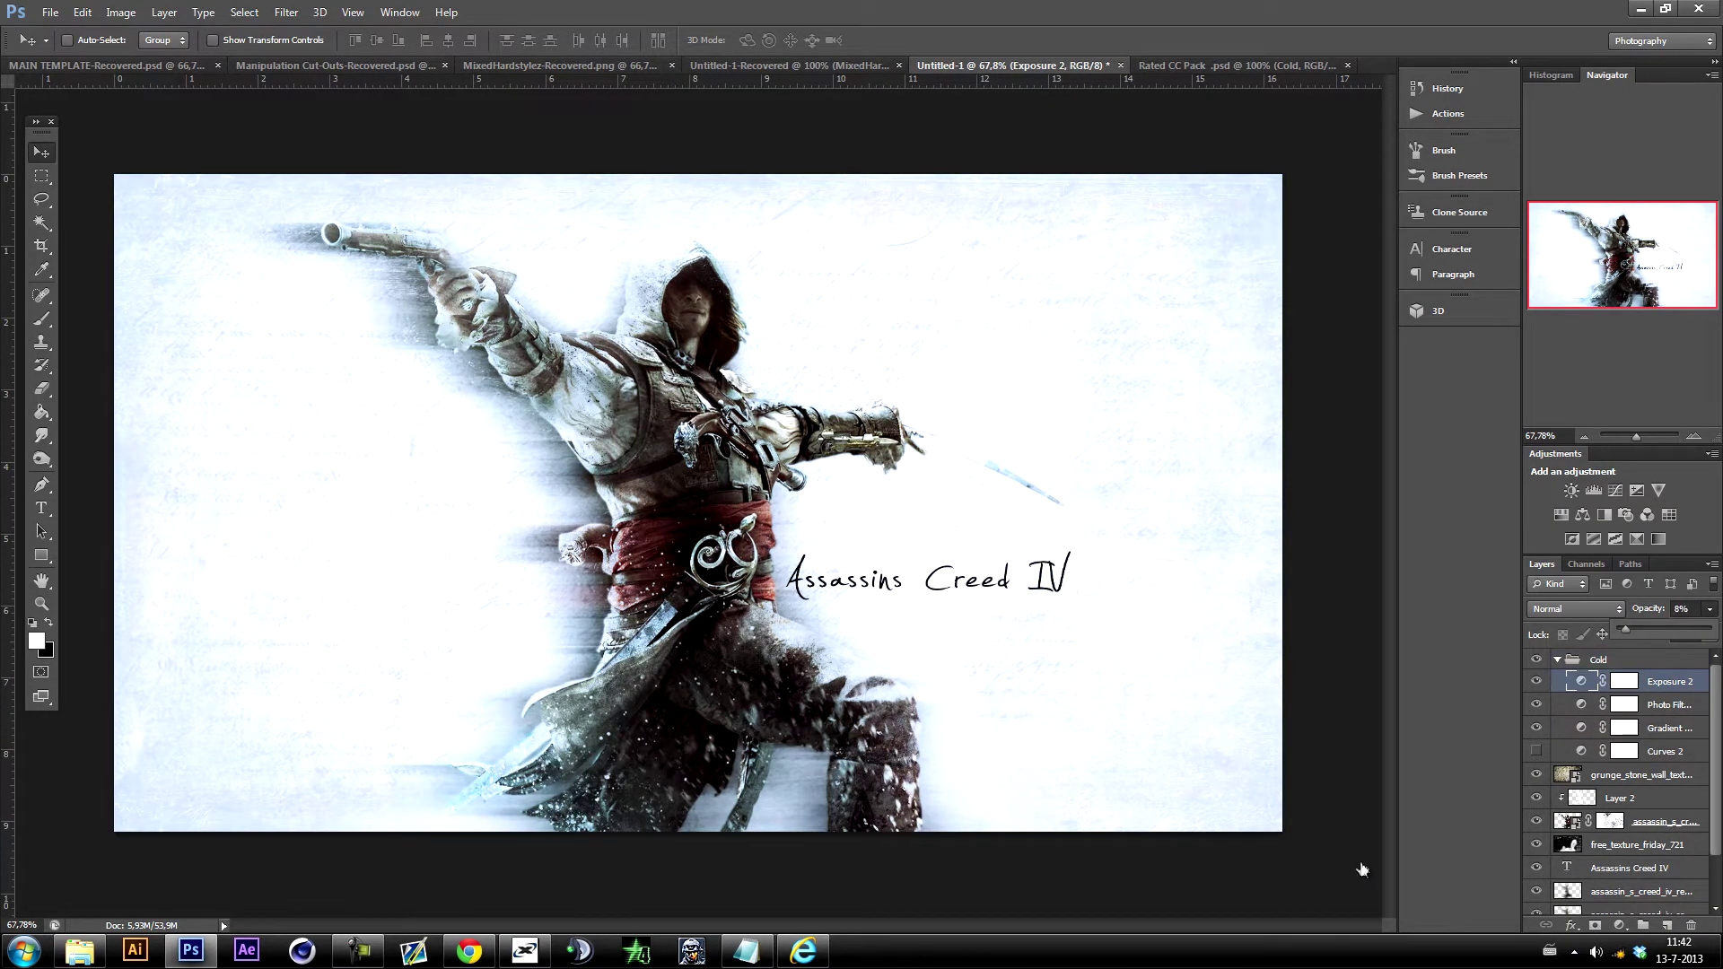
pyautogui.press('0')
pyautogui.press('1')
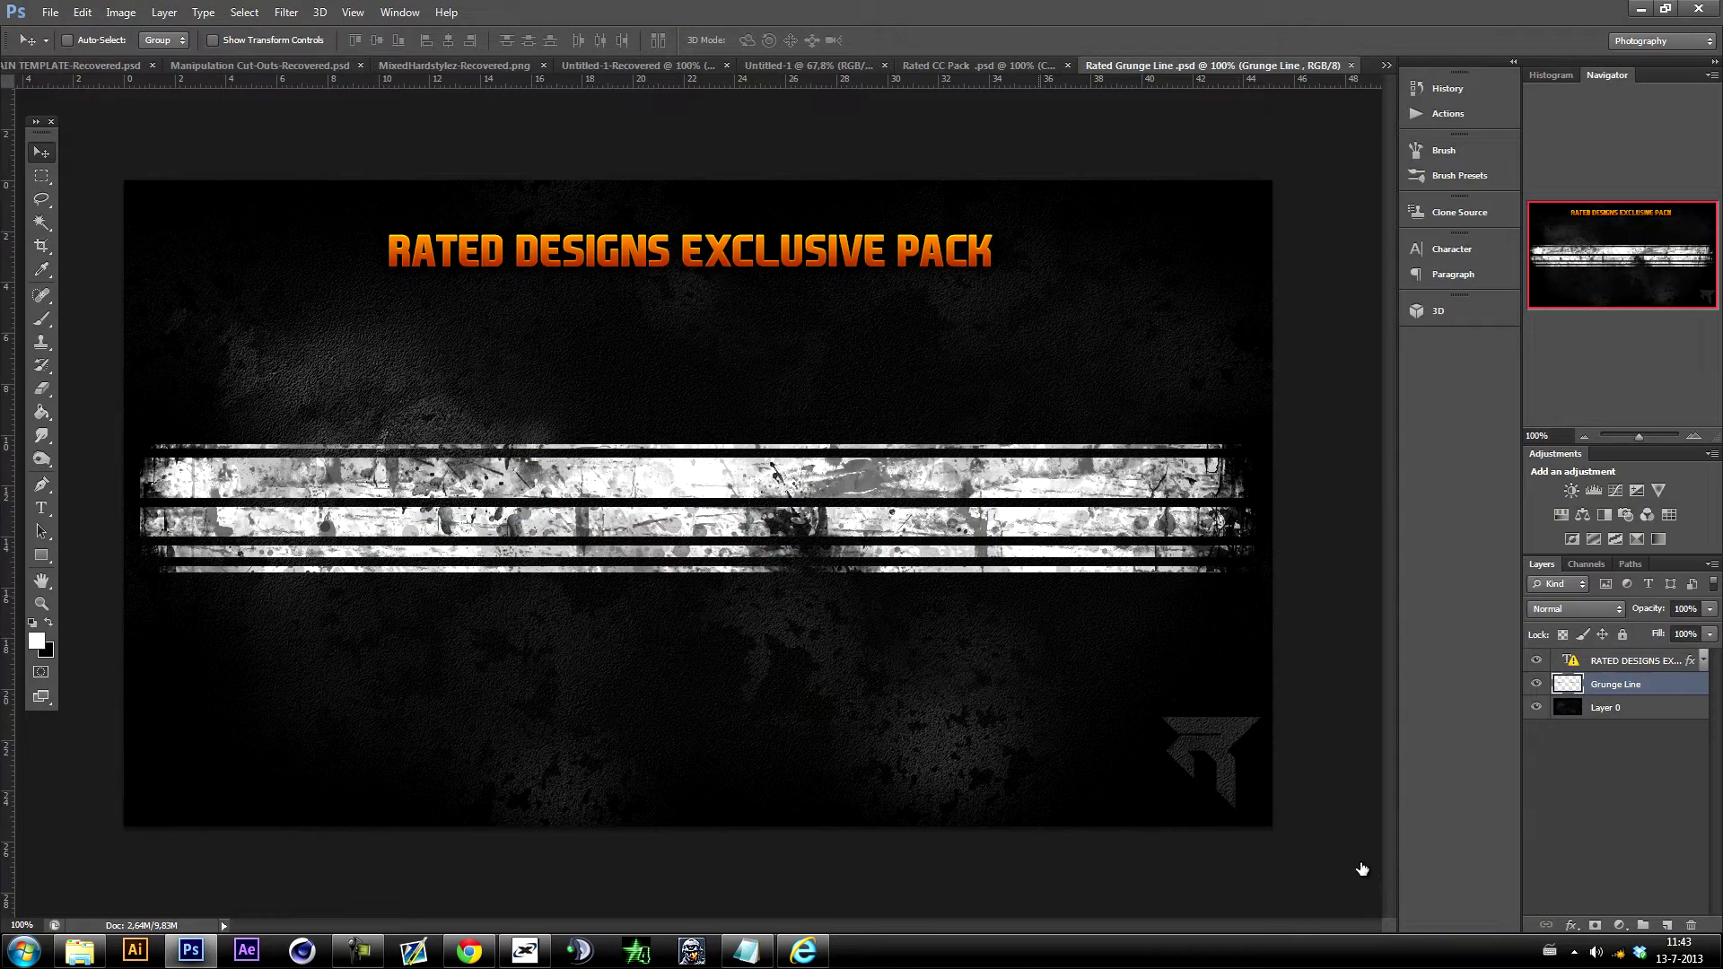
pyautogui.moveTo(1361, 869); pyautogui.dragTo(1364, 871)
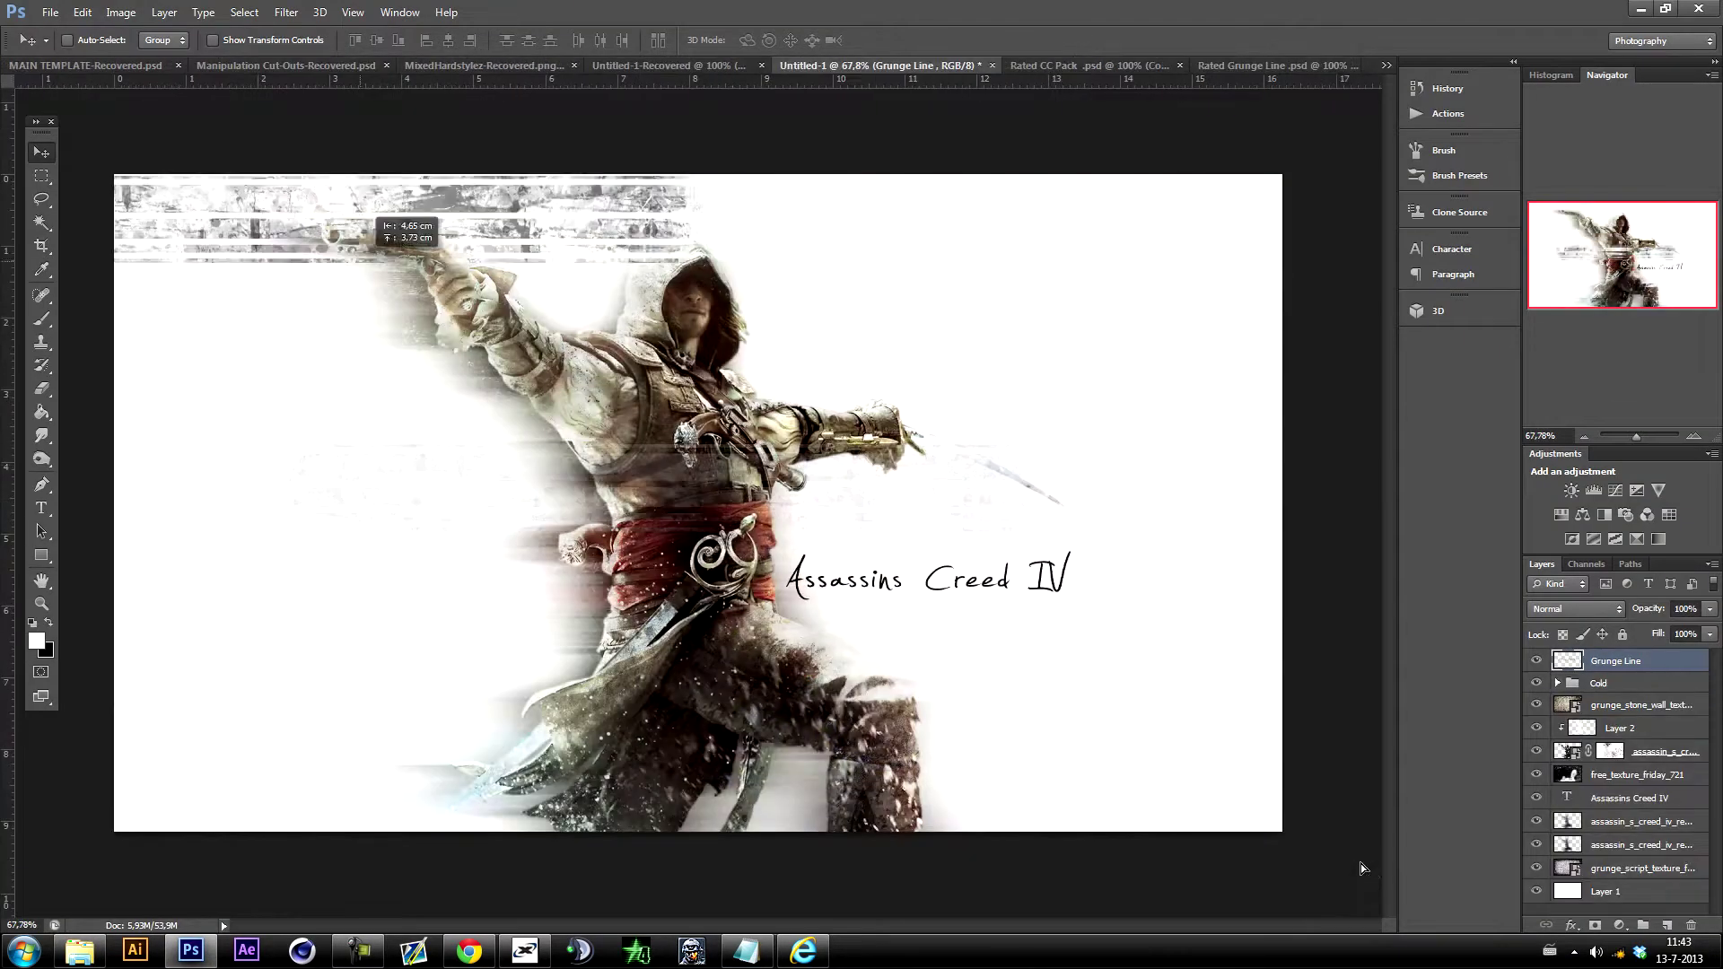
# Repeat the grunge strip downward, merge the copies, and set the blend mode to Color
pyautogui.hotkey('ctrl', 'alt', 'shift', 't')
pyautogui.hotkey('ctrl', 'alt', 'shift', 't')
pyautogui.hotkey('ctrl', 'alt', 'shift', 't')
pyautogui.hotkey('ctrl', 'alt', 'shift', 't')
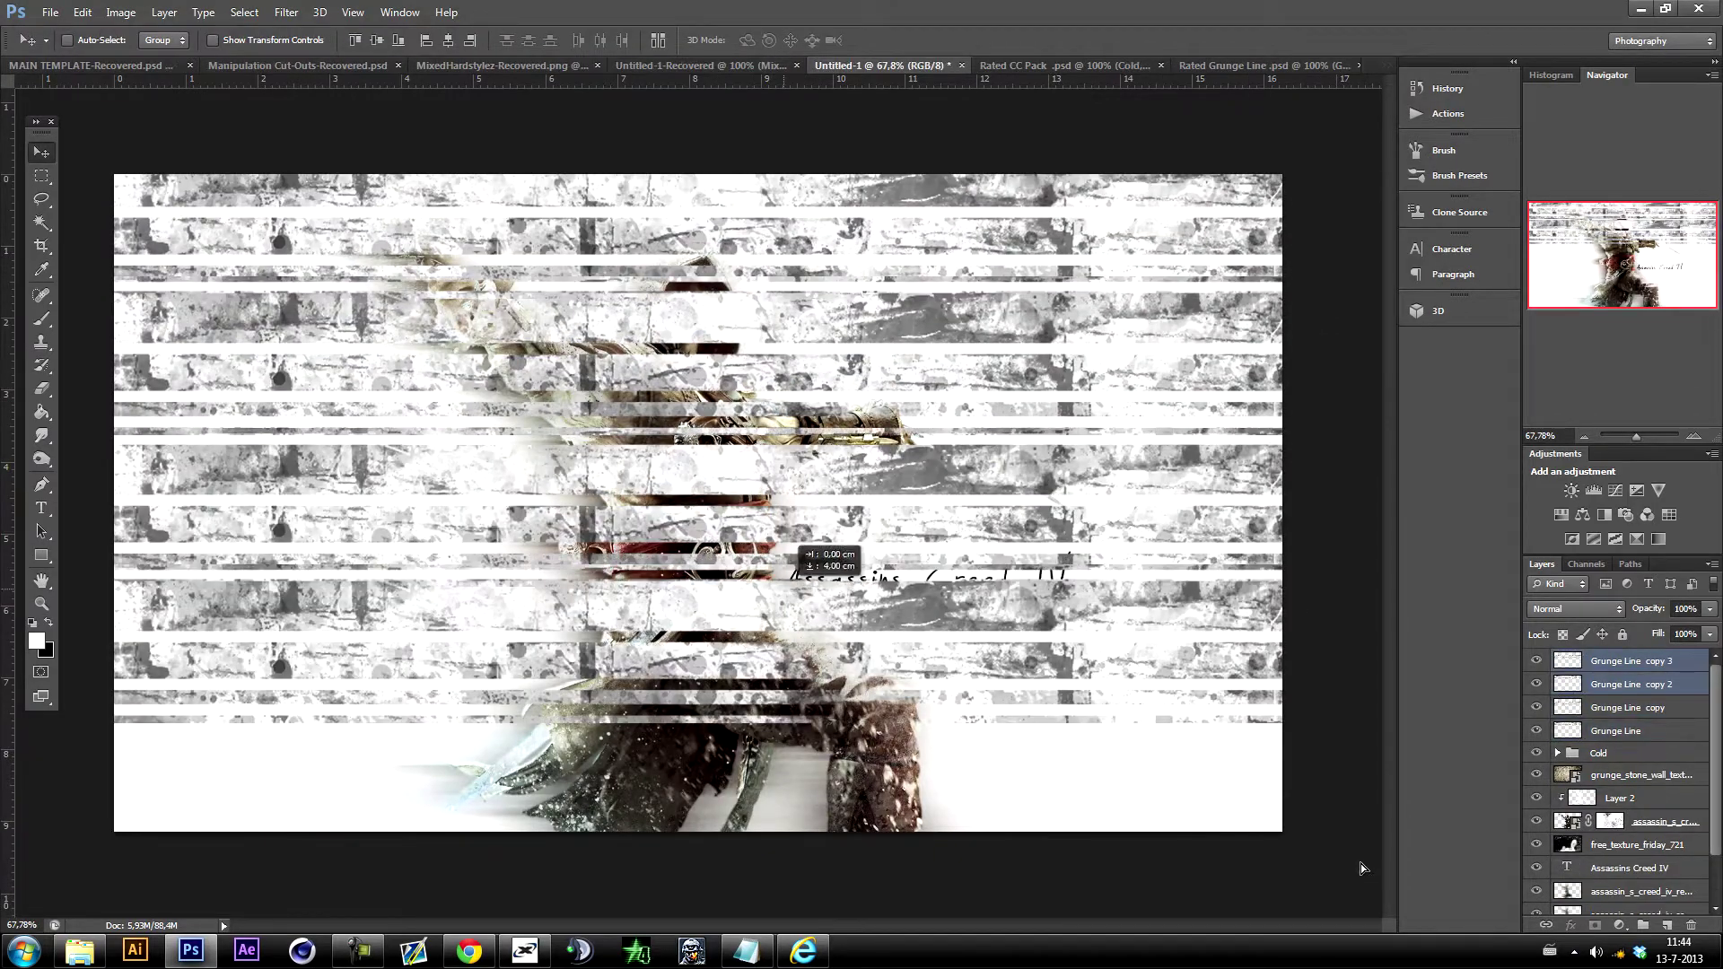
pyautogui.hotkey('ctrl', 'alt', 'shift', 't')
pyautogui.hotkey('ctrl', 'alt', 'shift', 't')
pyautogui.hotkey('ctrl', 'e')
pyautogui.hotkey('shift', '+')
pyautogui.hotkey('shift', '+')
pyautogui.hotkey('shift', '+')
pyautogui.hotkey('shift', '+')
pyautogui.hotkey('shift', '+')
pyautogui.hotkey('shift', '+')
pyautogui.hotkey('shift', '+')
pyautogui.hotkey('shift', '+')
pyautogui.hotkey('shift', '+')
pyautogui.hotkey('shift', '+')
pyautogui.hotkey('shift', '+')
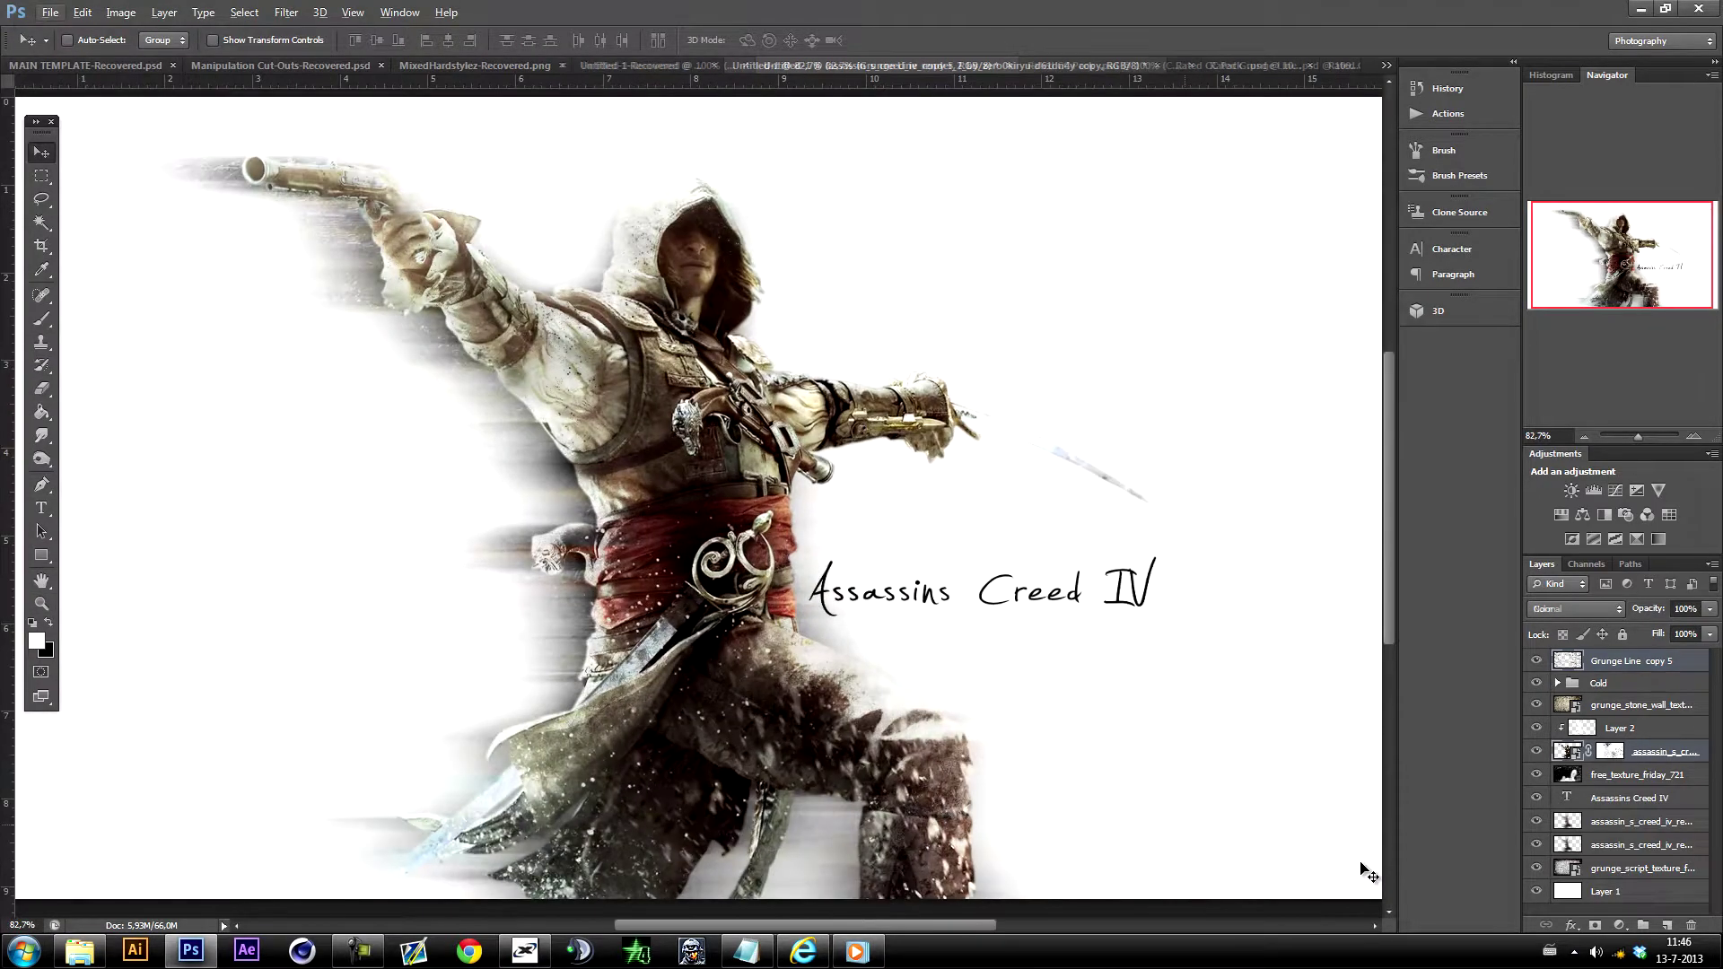
# Shrink the brush and refine the assassin layer mask so the figure fades into the background
pyautogui.scroll(-1, 1279, 817)
pyautogui.rightClick(345, 552)
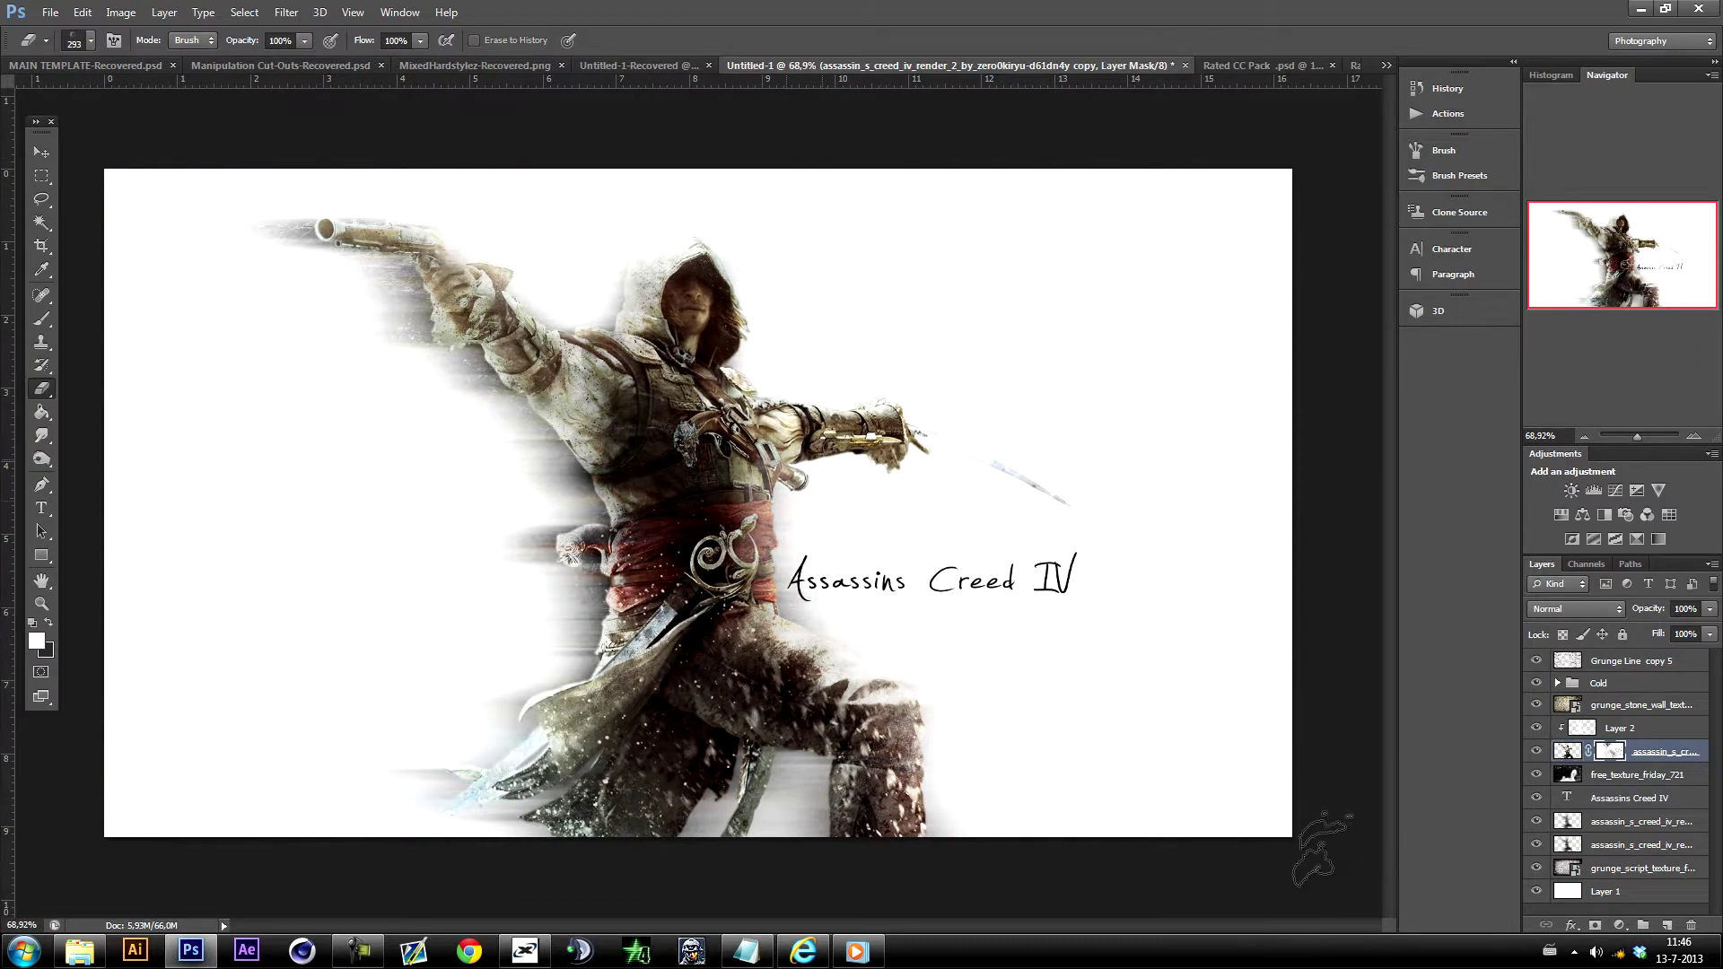
pyautogui.scroll(1, 1359, 863)
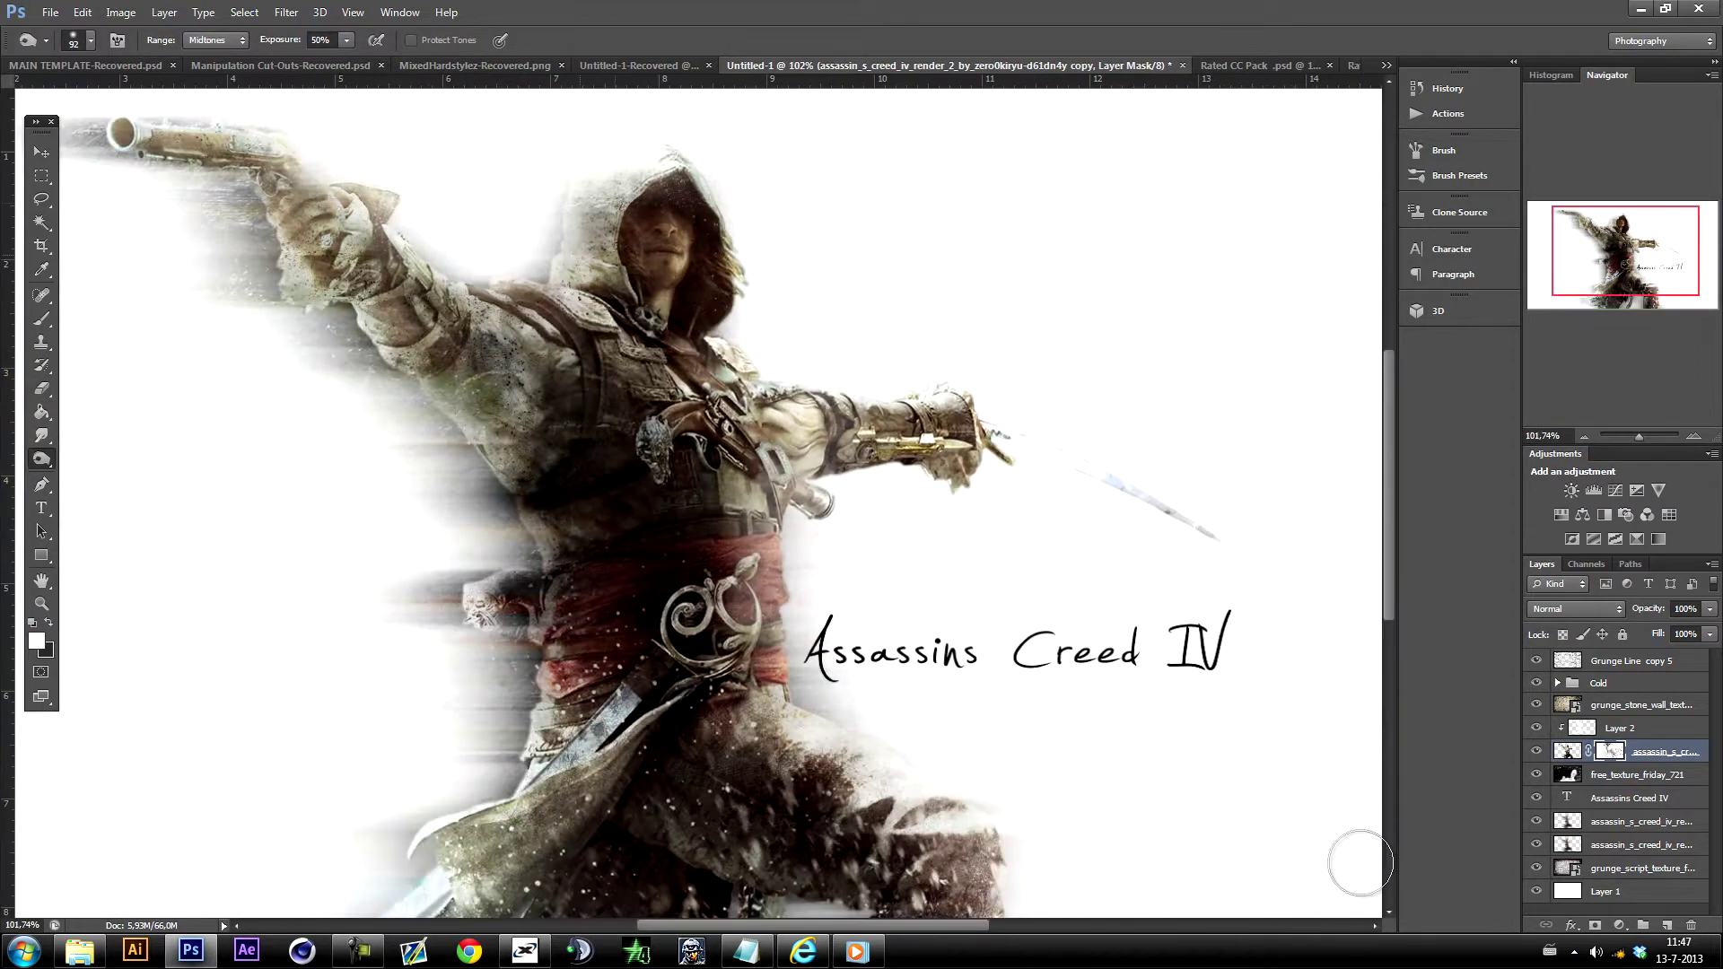
pyautogui.press('v')
pyautogui.scroll(-1, 1346, 861)
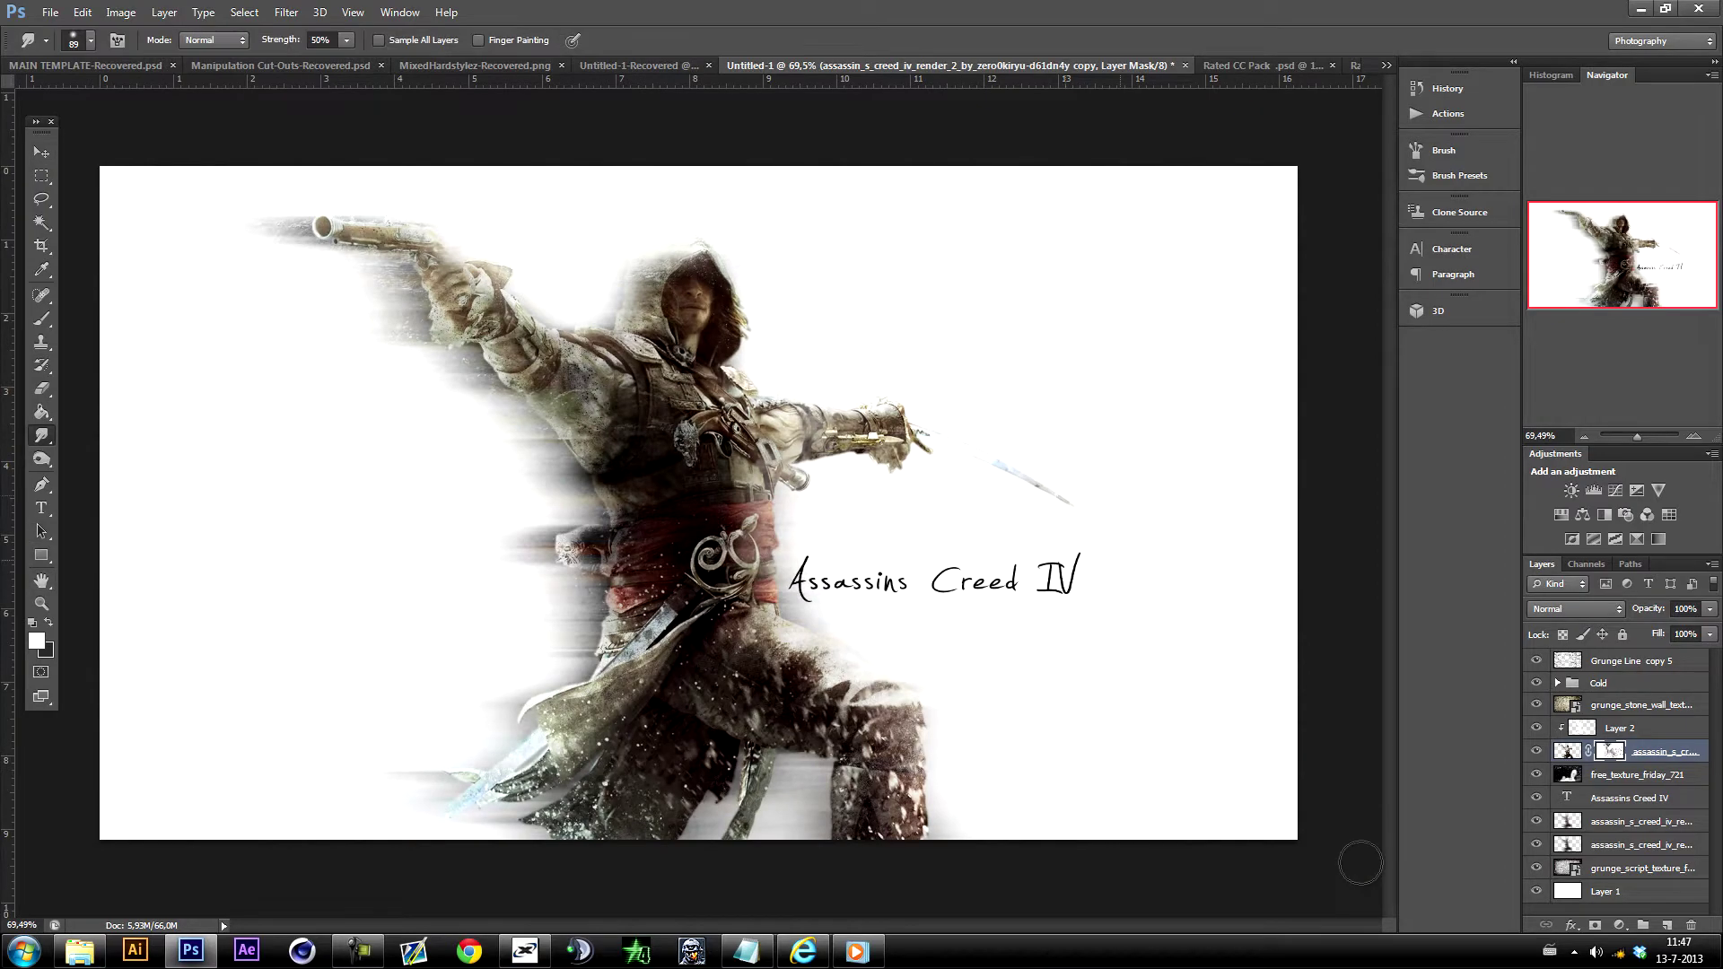
pyautogui.scroll(3, 1360, 864)
pyautogui.scroll(-3, 1360, 869)
pyautogui.press('v')
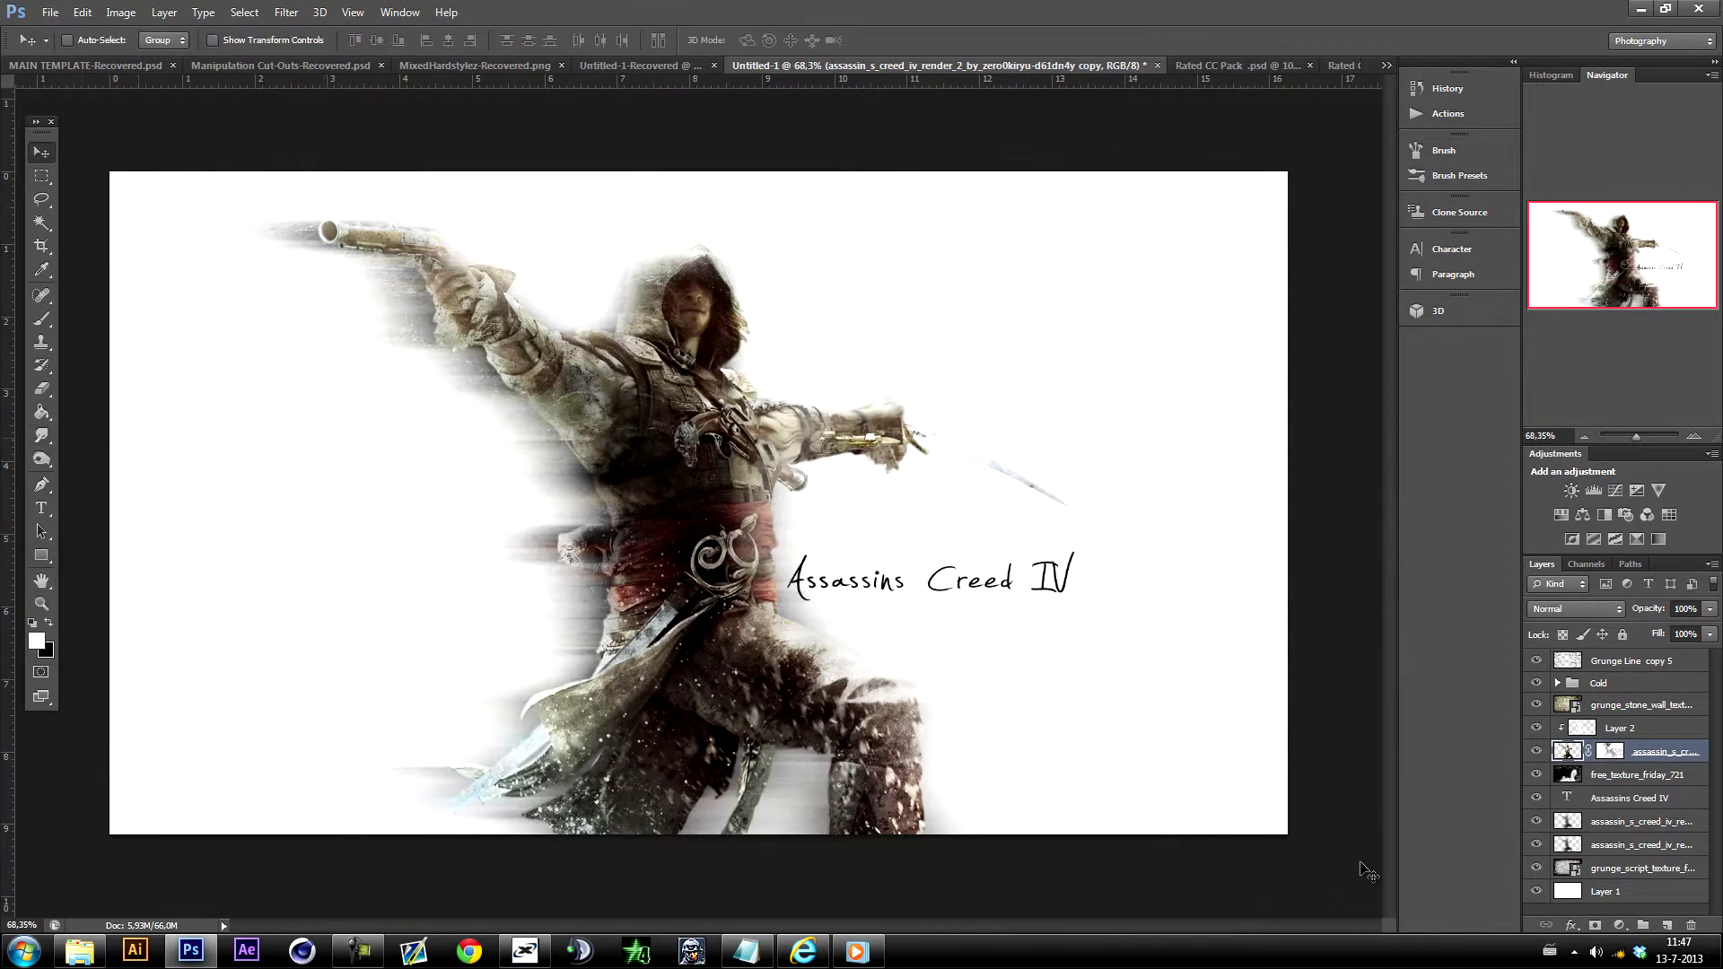